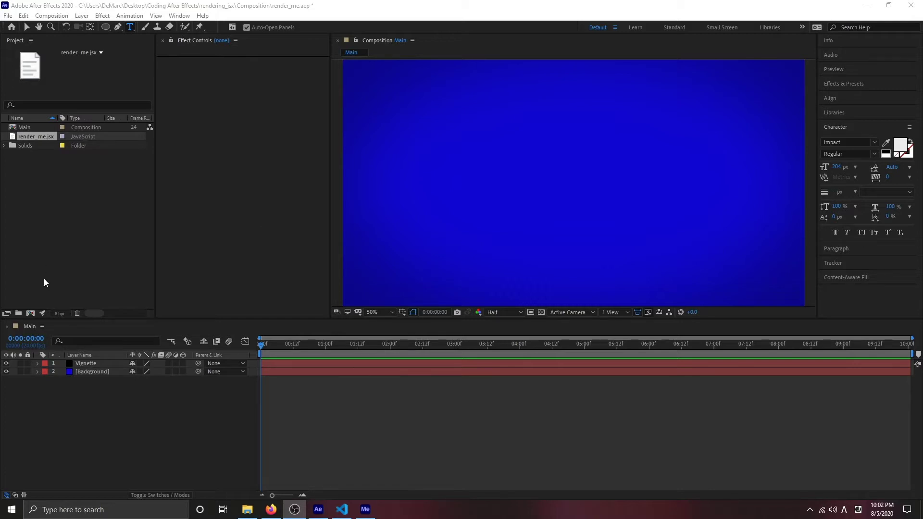
- Add a new empty text layer to the Main composition from the timeline's New menu
right_click(82, 445)
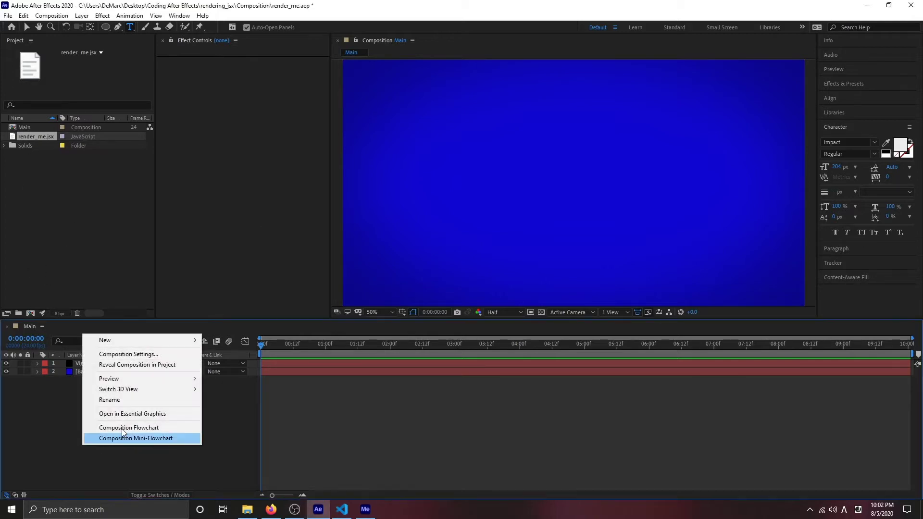
mouse_move(157, 341)
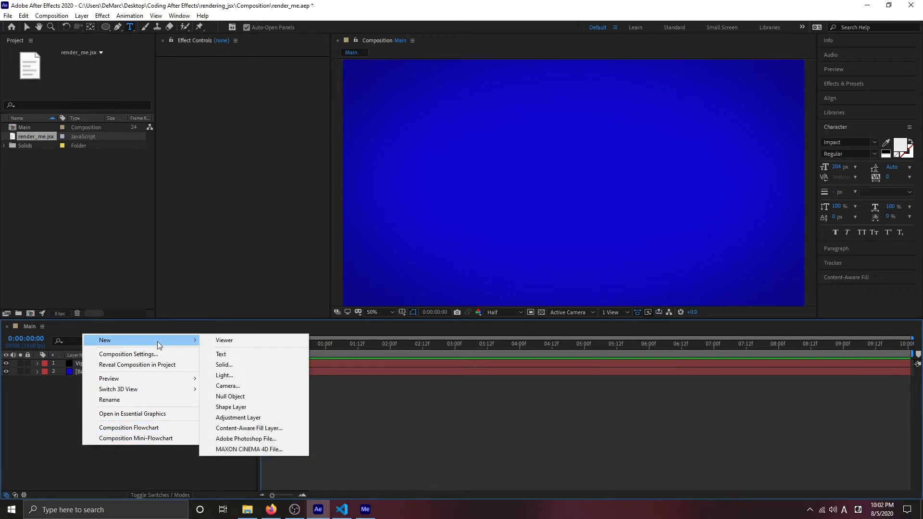
left_click(232, 353)
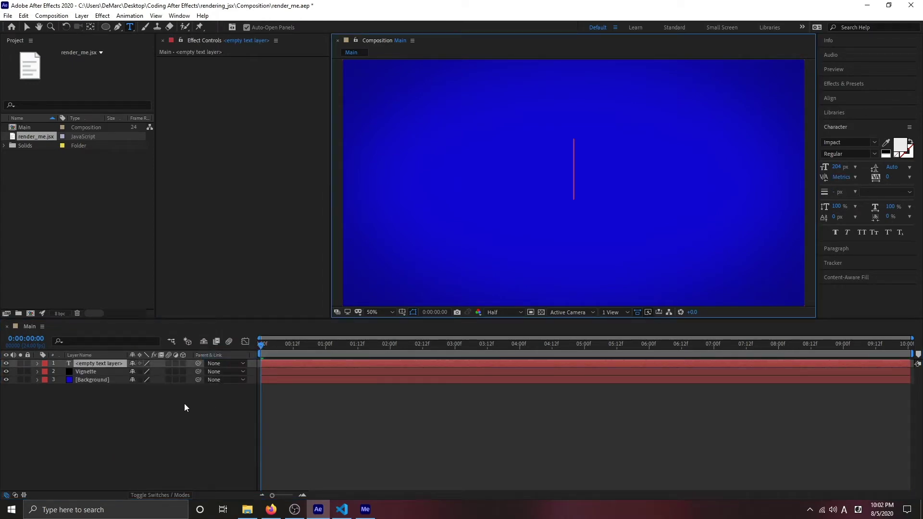
key("Escape")
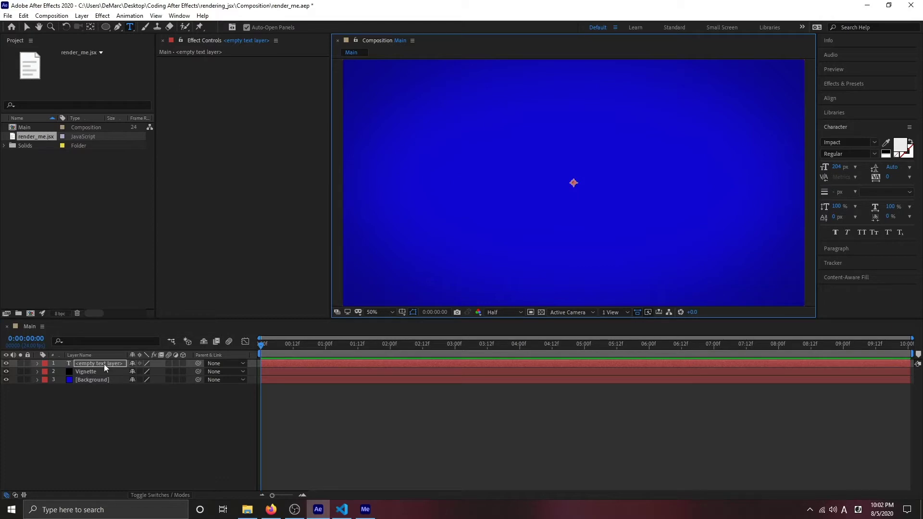
- Rename the new text layer to 'text'
left_click(104, 365)
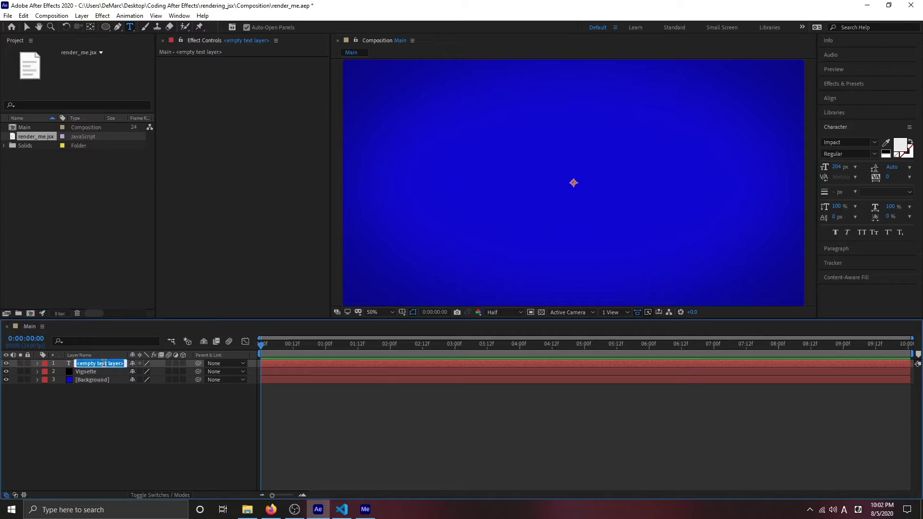
type("text")
key("Return")
- Expand the text layer's Text group and add an expression to Source Text
left_click(37, 364)
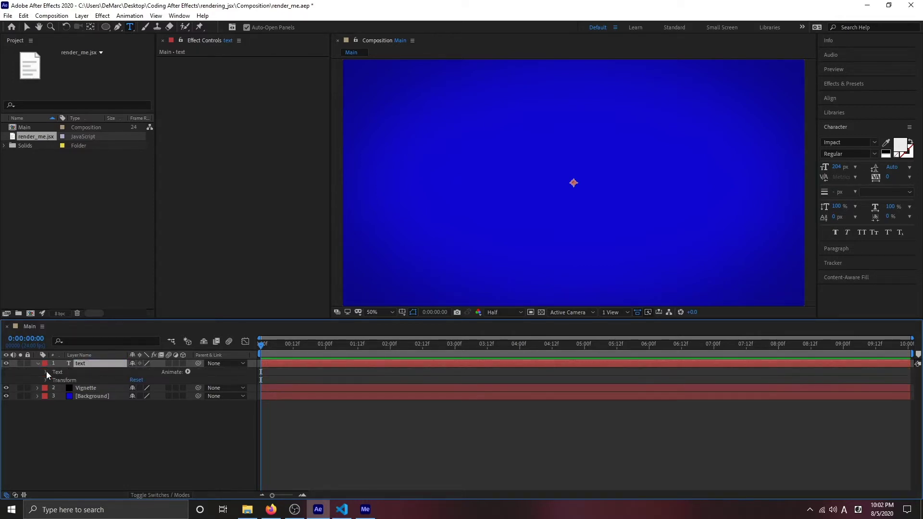
left_click(46, 371)
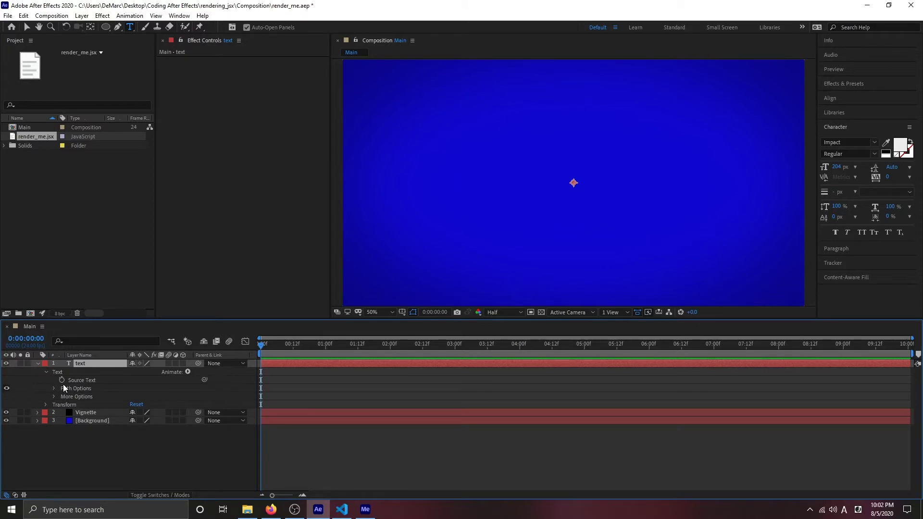
left_click(61, 380, "alt")
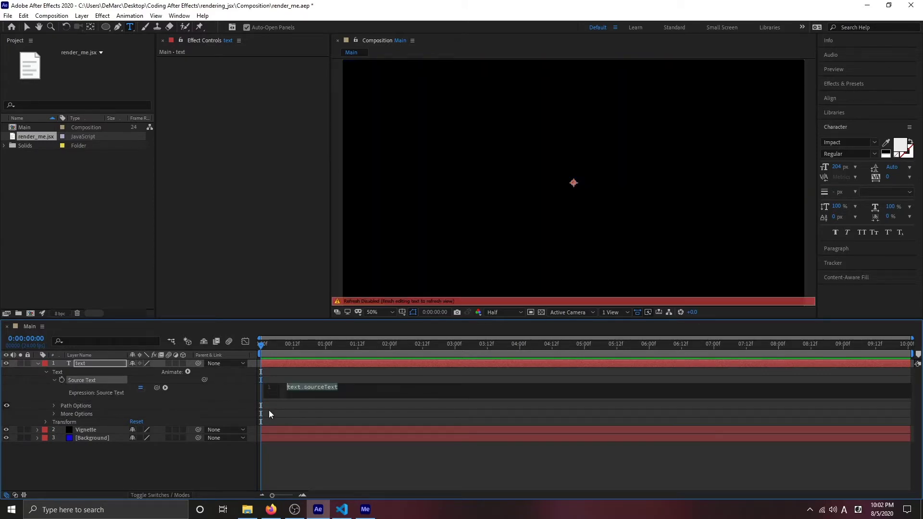
- Enter the expression footage("render_me.jsx").sourceData.message so the layer reads Hello World
type("fo")
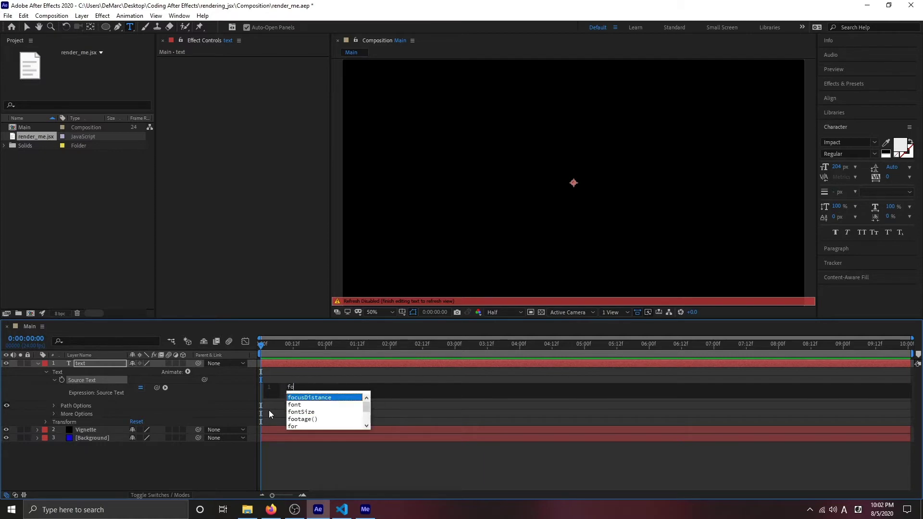
key("Down")
key("Down")
key("Return")
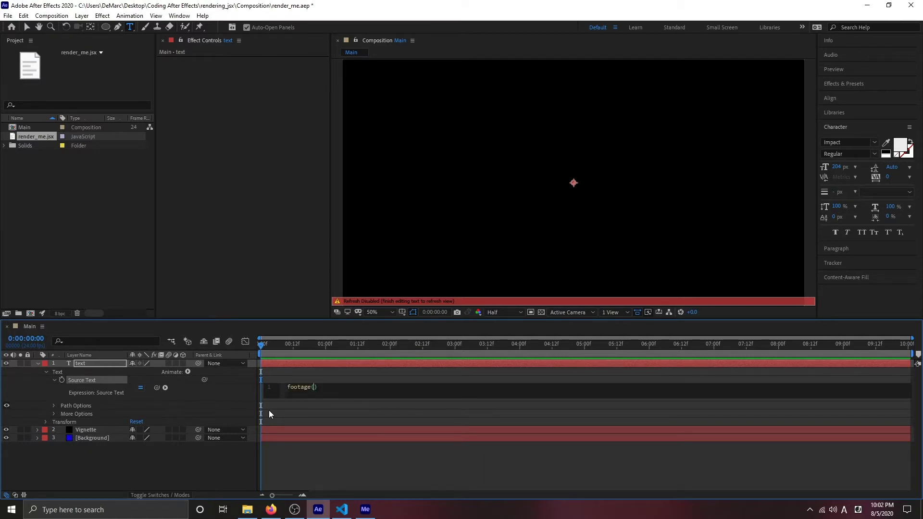
type("\"")
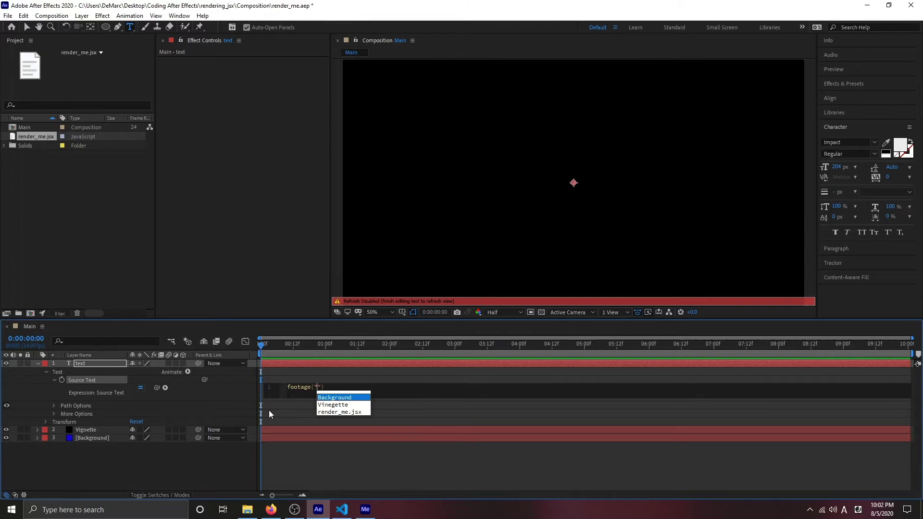
key("Down")
key("Down")
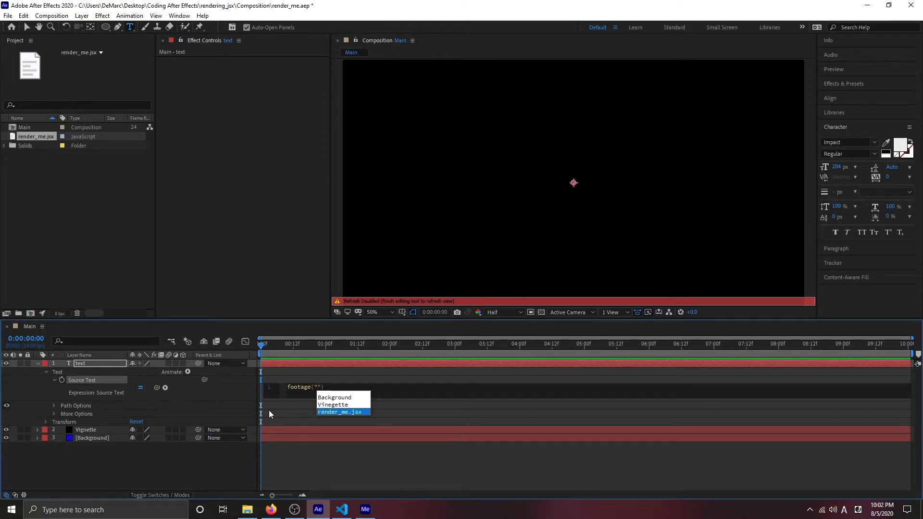
key("Return")
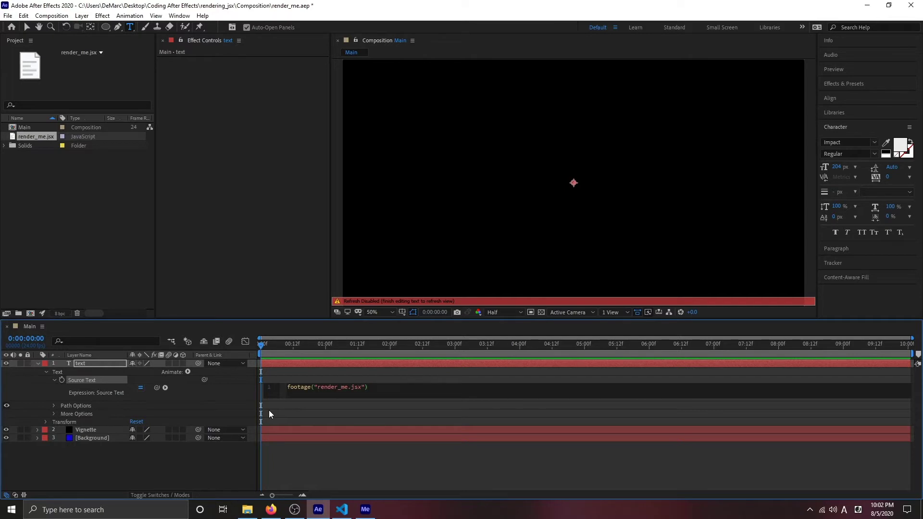
type(".sou")
key("Return")
type(".message")
left_click(367, 462)
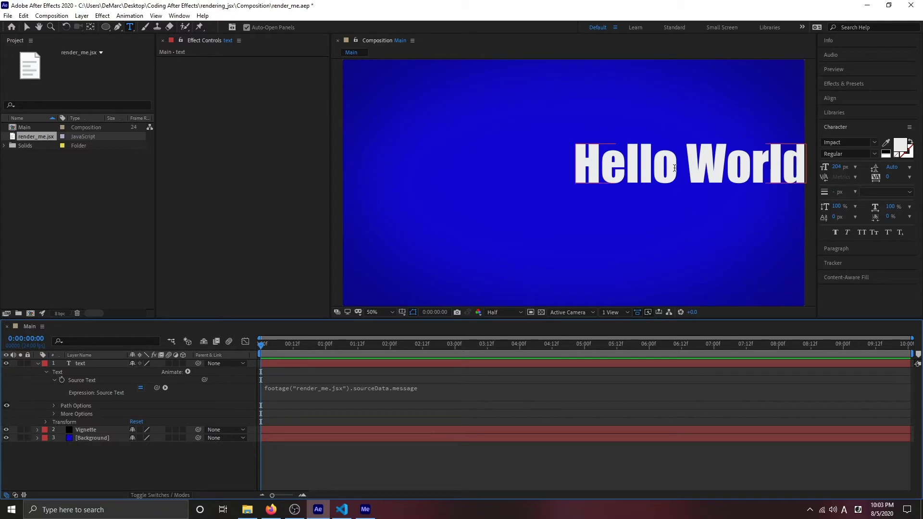
left_click(29, 26)
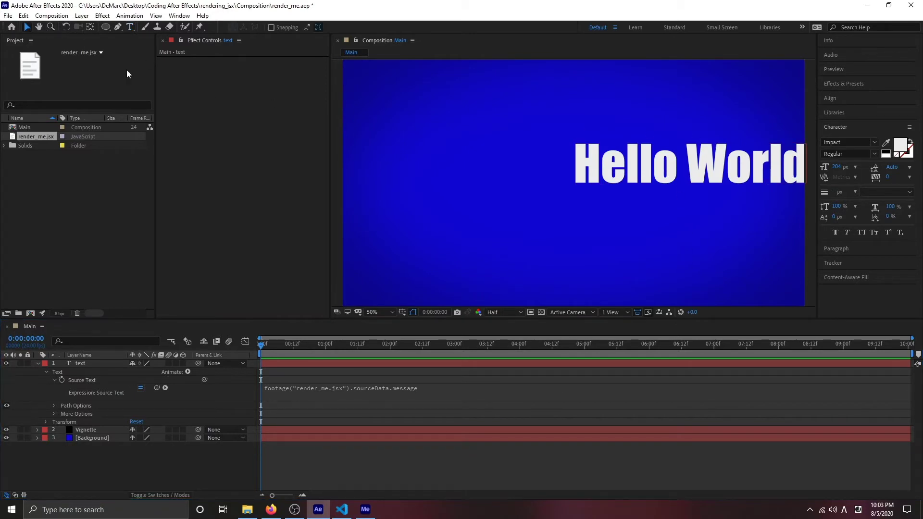
- Centre the Hello World text, then change render_me.jsx's message to 'Change Me' and save it
left_click_drag(687, 166, 573, 189)
left_click(341, 509)
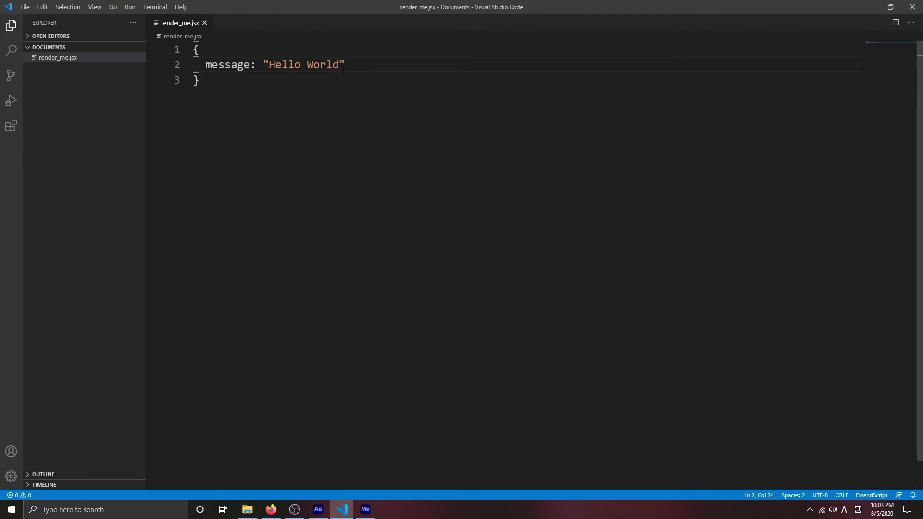
left_click_drag(339, 64, 272, 63)
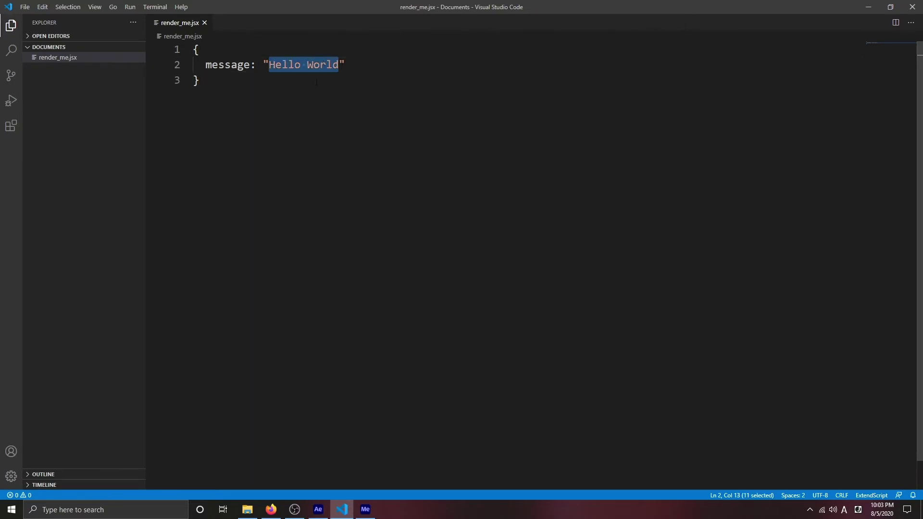
type("Change")
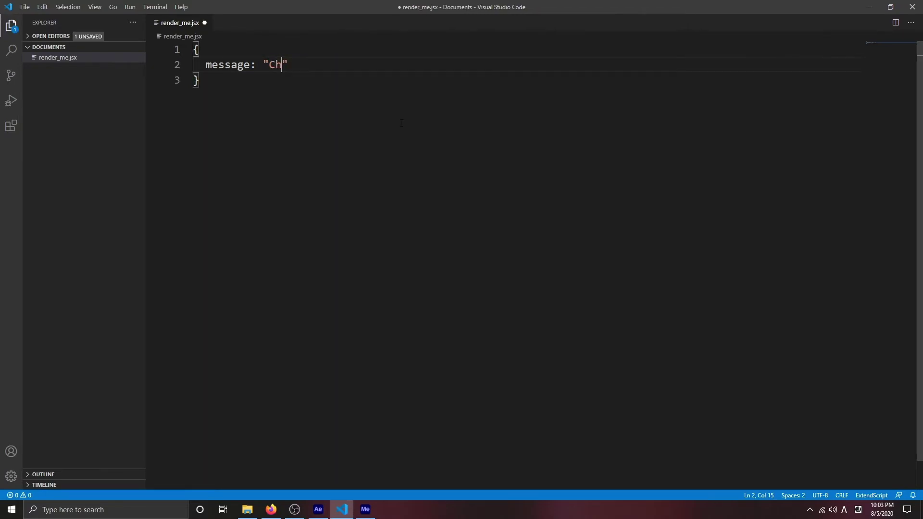
type(" me")
key("BackSpace")
key("BackSpace")
type("Me")
key("ctrl+s")
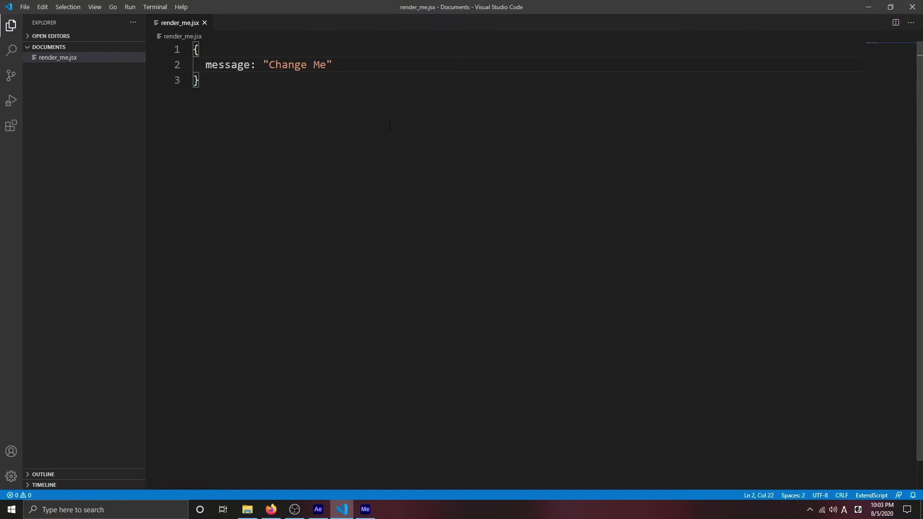
- Return to After Effects, now showing 'Change Me', and open the File menu
left_click(319, 509)
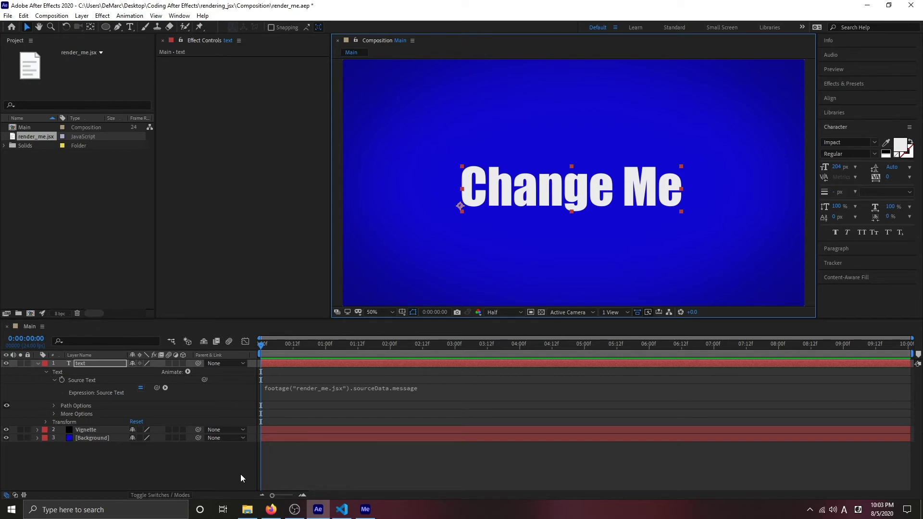
left_click(8, 16)
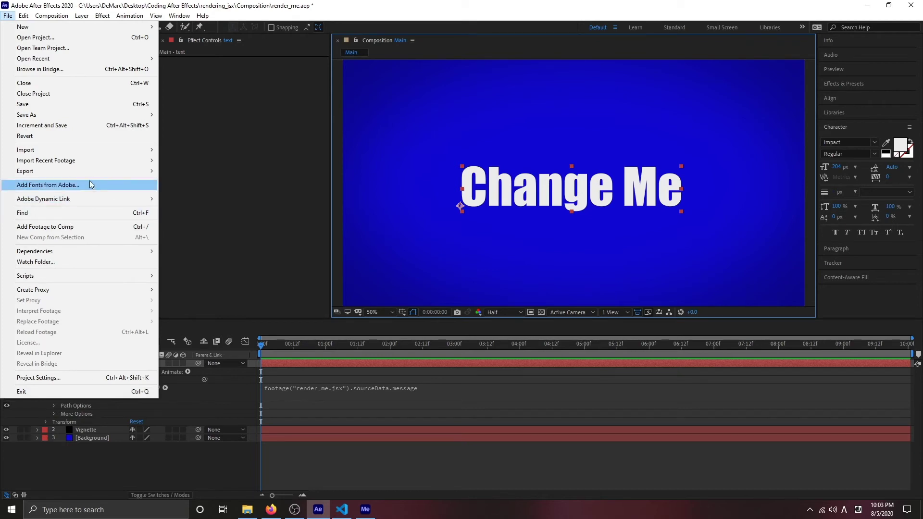
- Queue Main in Media Encoder, encode it to H.264 MP4, then open the rendering_jsx folder
mouse_move(99, 174)
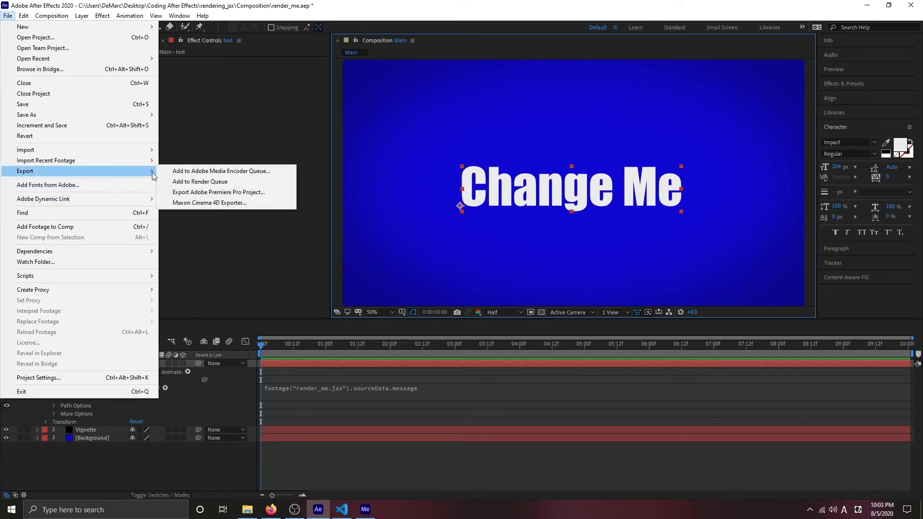
left_click(198, 174)
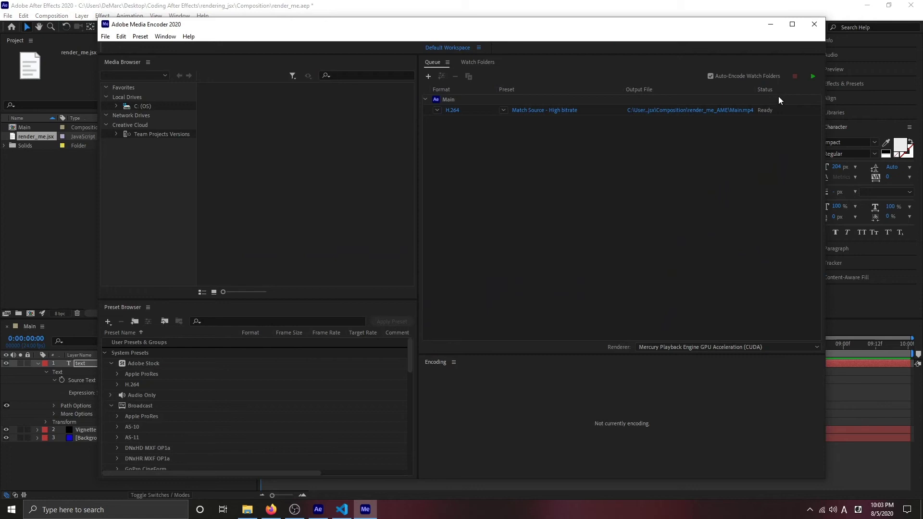
left_click(811, 77)
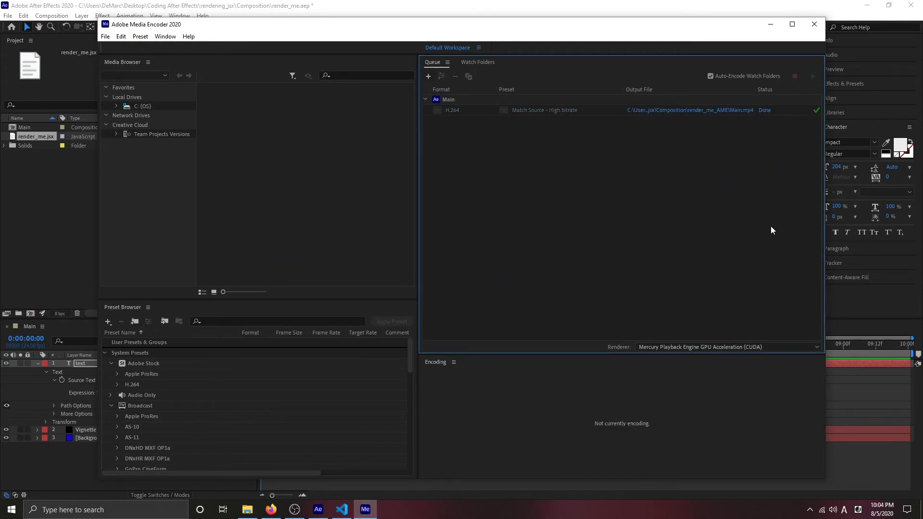
left_click(247, 510)
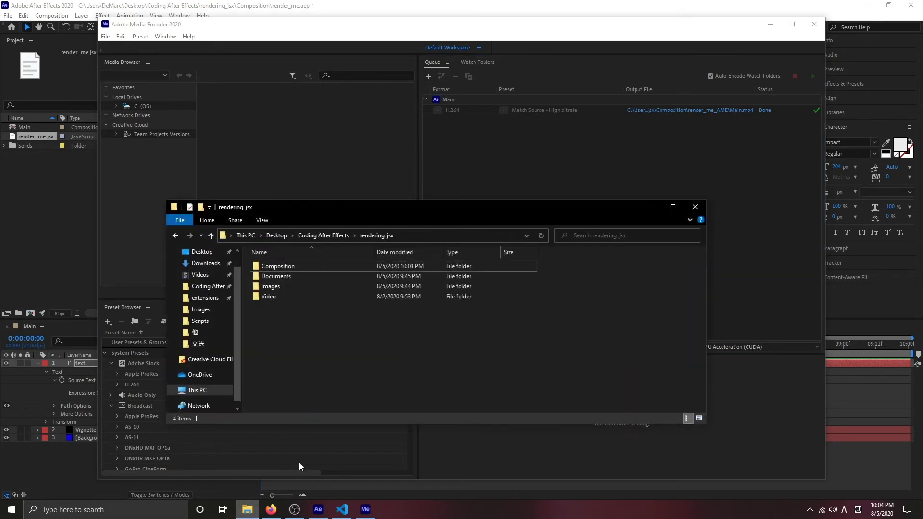
- Open Composition > render_me_AME and play the rendered Main video in VLC
left_click(285, 267)
double_click(285, 267)
double_click(285, 267)
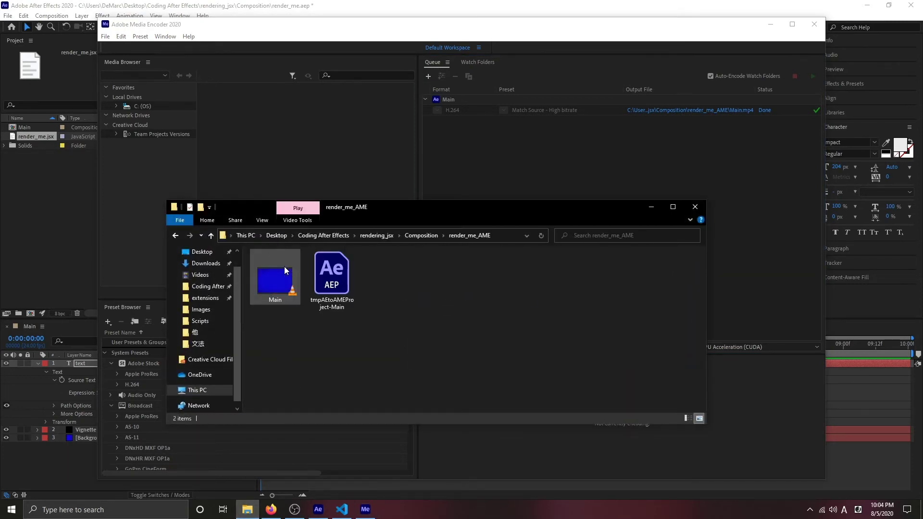
double_click(278, 286)
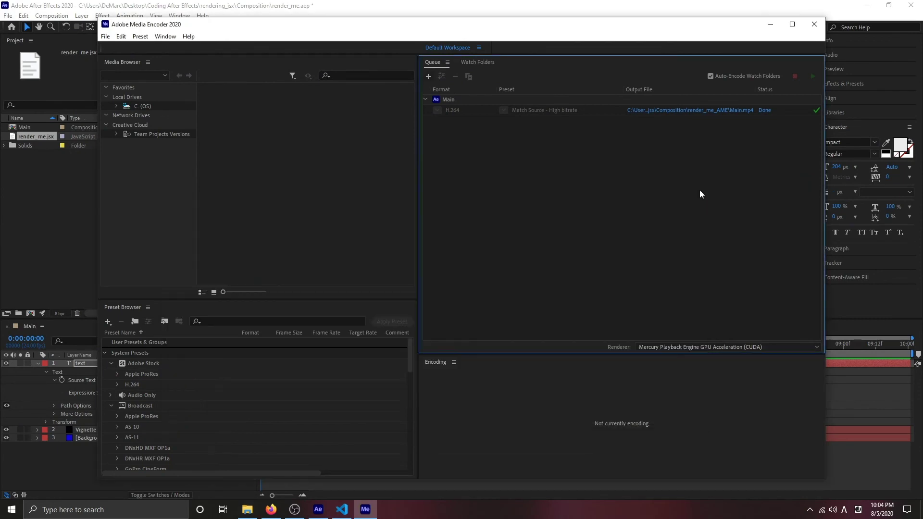
- Drag render_me.jsx into Main's timeline, then queue and encode Main again as Main_1.mp4
left_click(770, 24)
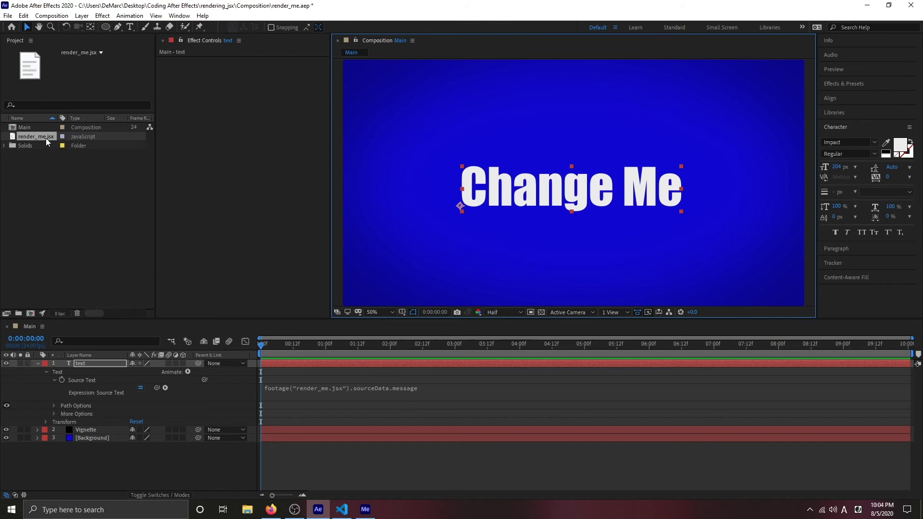
left_click_drag(46, 137, 60, 447)
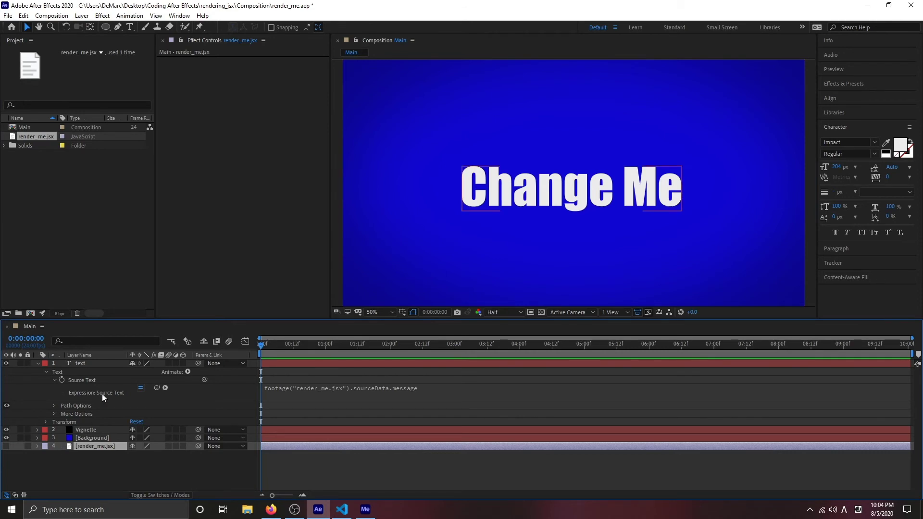
left_click(9, 15)
mouse_move(83, 173)
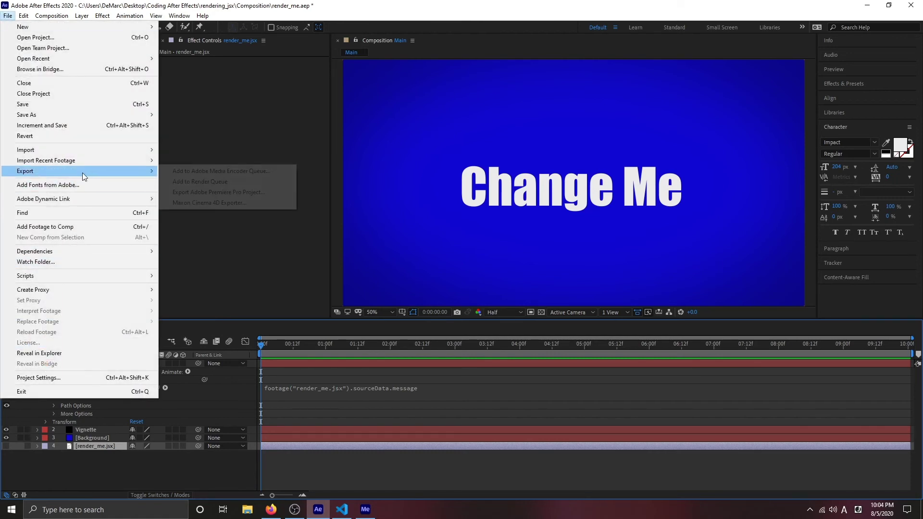
left_click(183, 172)
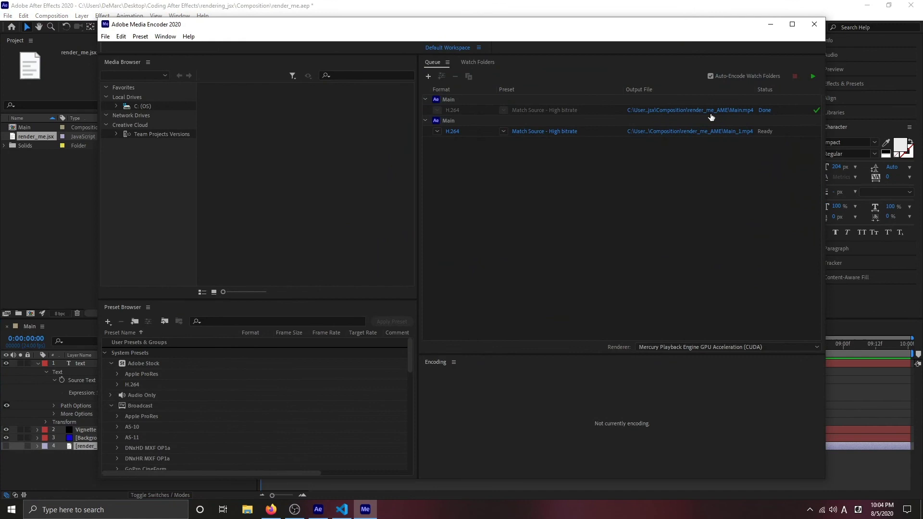
left_click(811, 76)
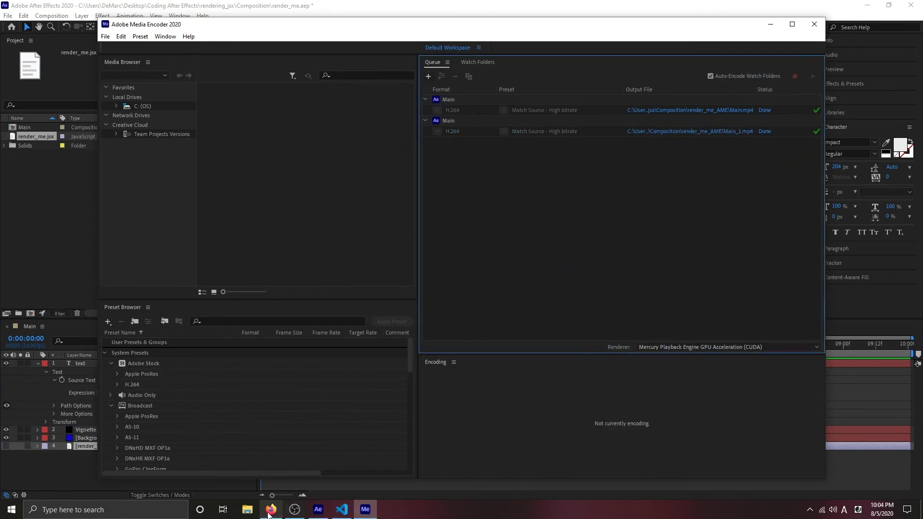
left_click(247, 510)
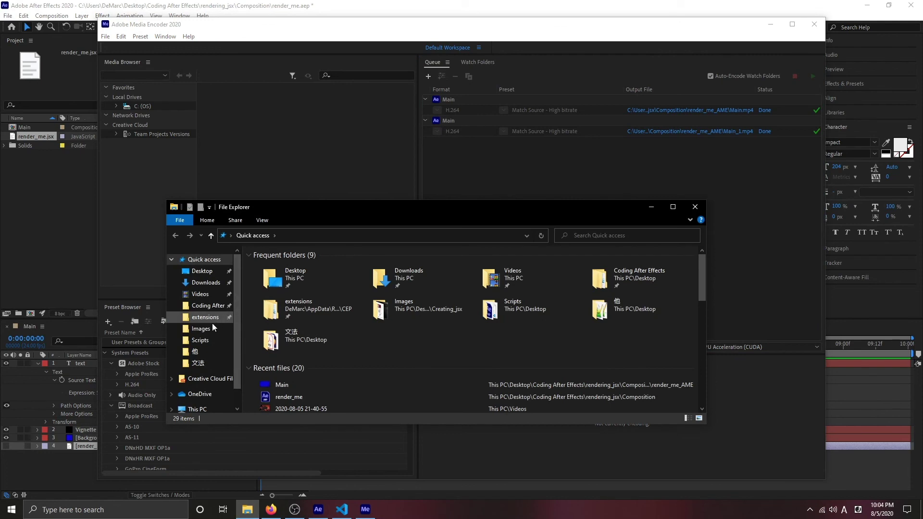
- Browse Coding After Effects > rendering_jsx > Composition > render_me_AME and play Main_1 in VLC
left_click(209, 306)
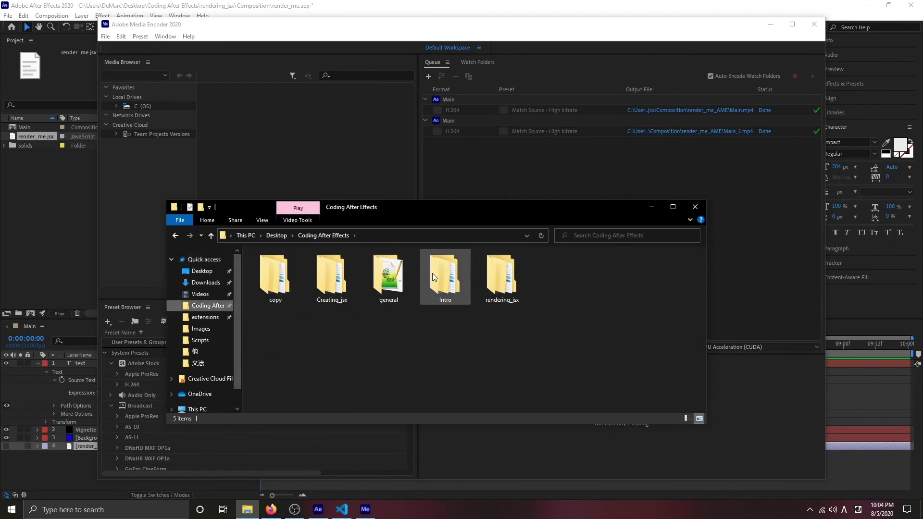
double_click(501, 278)
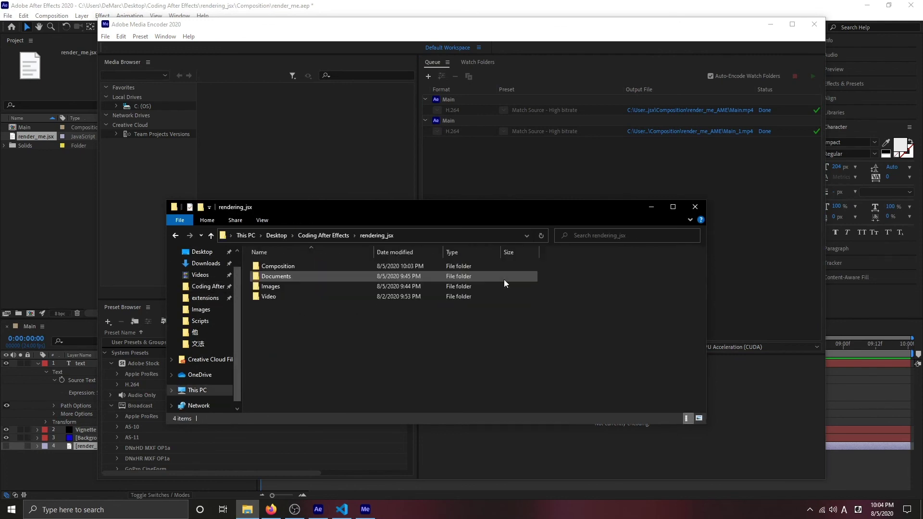
double_click(307, 267)
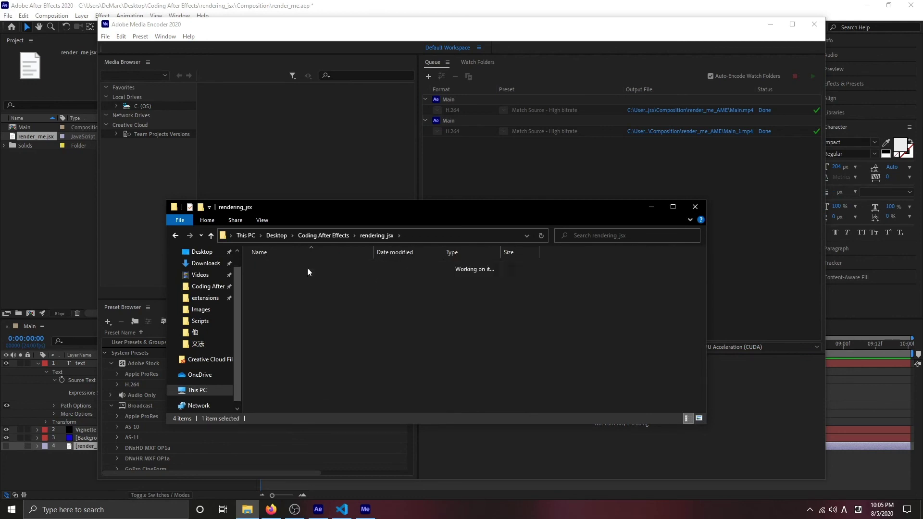
double_click(307, 268)
double_click(333, 284)
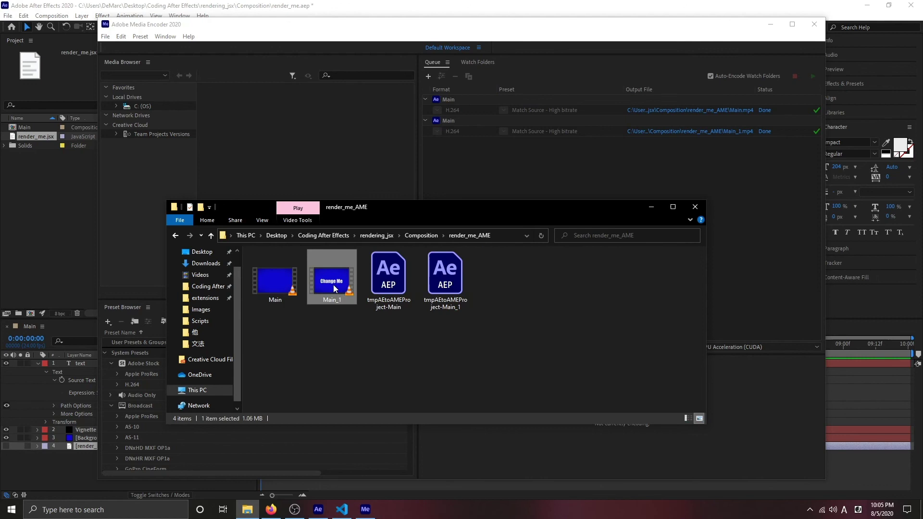